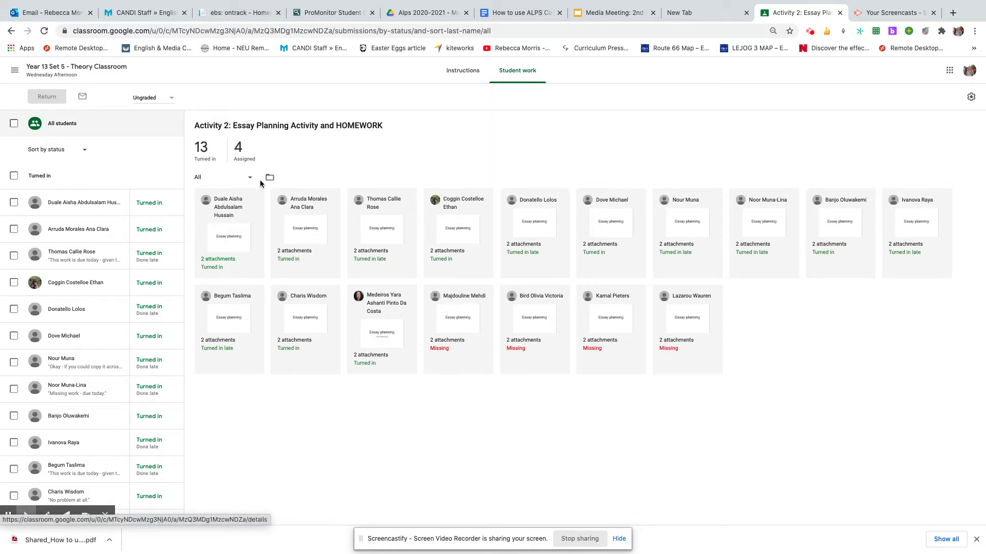
- Open the first student's turned-in submission for the essay planning assignment and display the attached essay document
left_click(228, 241)
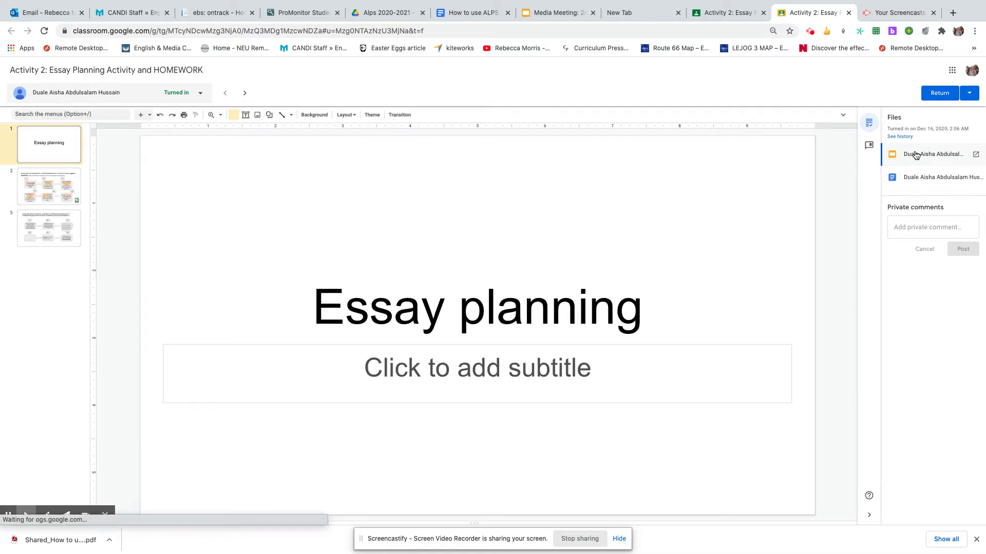
left_click(914, 179)
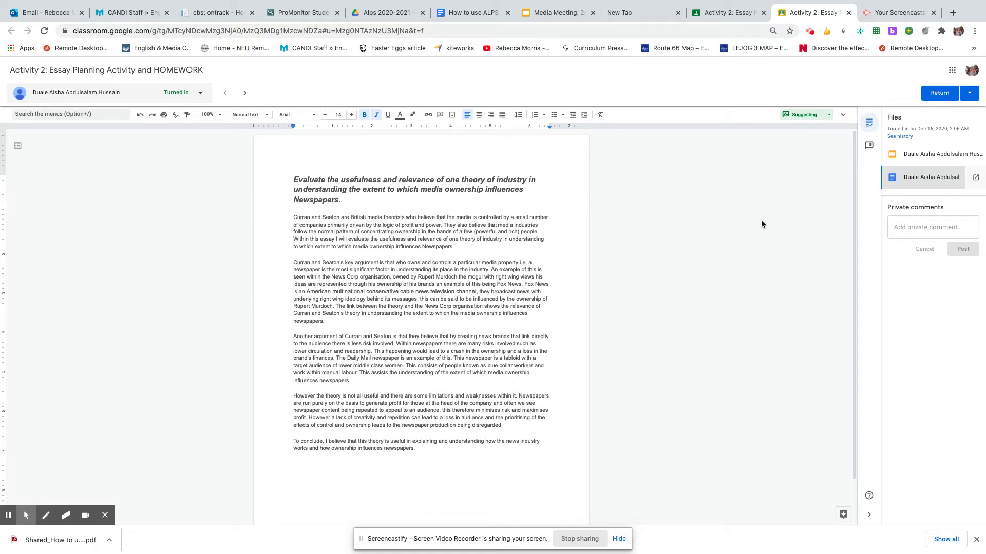
- Return to the assignment's student work overview and change its point value from ungraded to 10 points
left_click(728, 15)
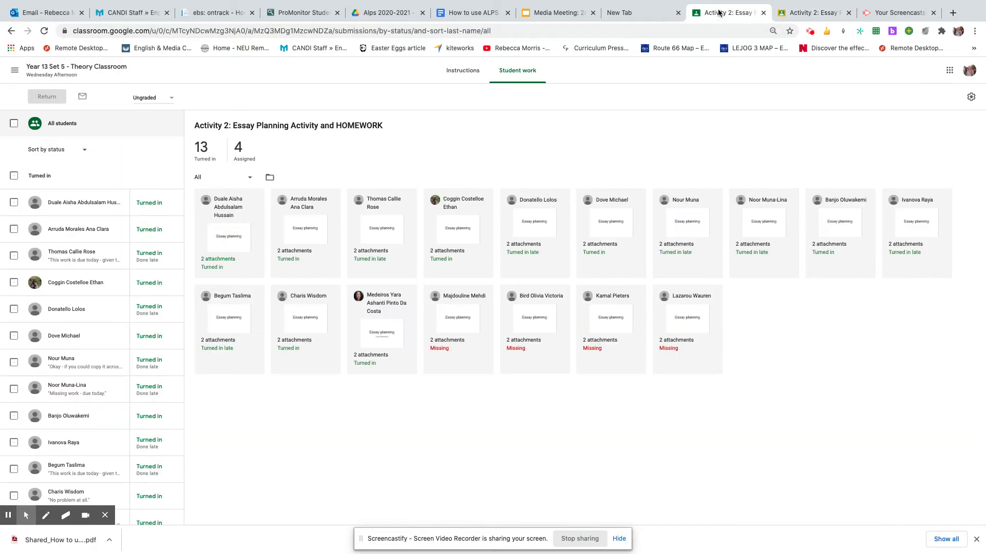
left_click_drag(159, 98, 132, 99)
type("10")
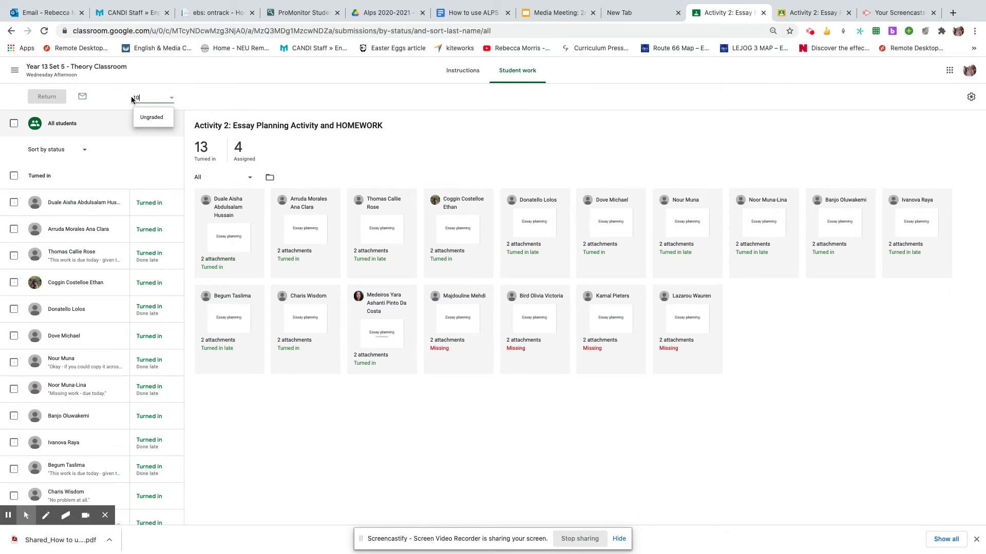
left_click(202, 98)
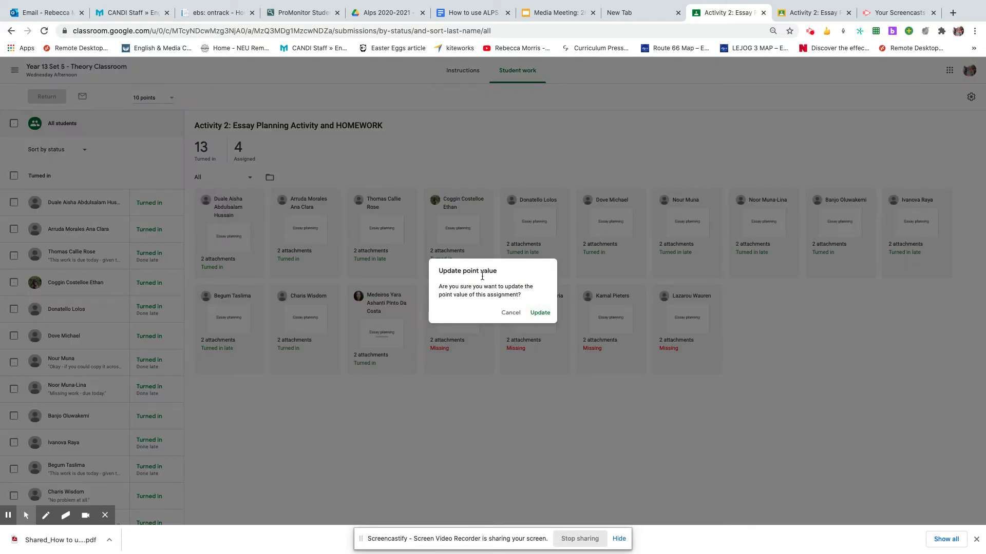
left_click(538, 312)
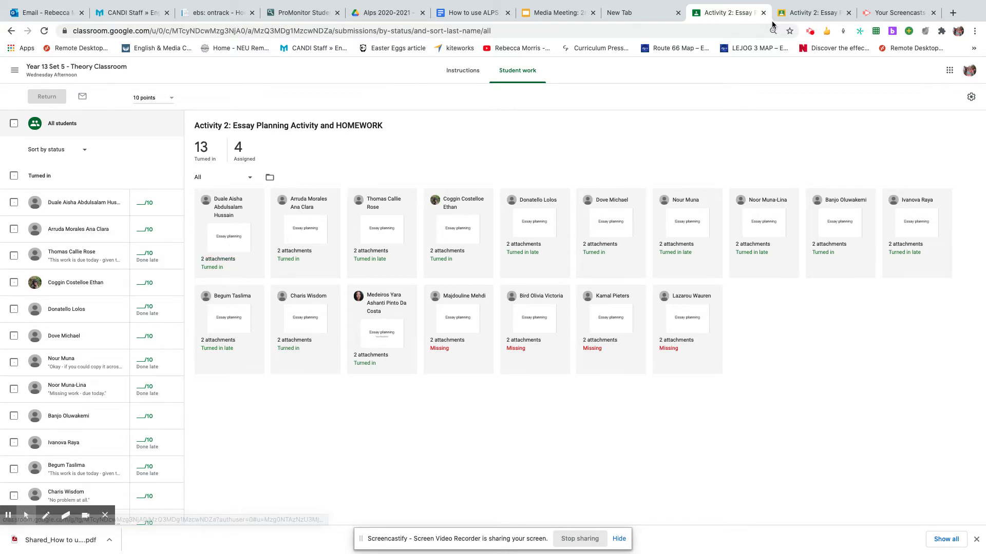
- Go back to the open student submission, reload it to apply the grading change and display the essay document
left_click(805, 14)
left_click(44, 31)
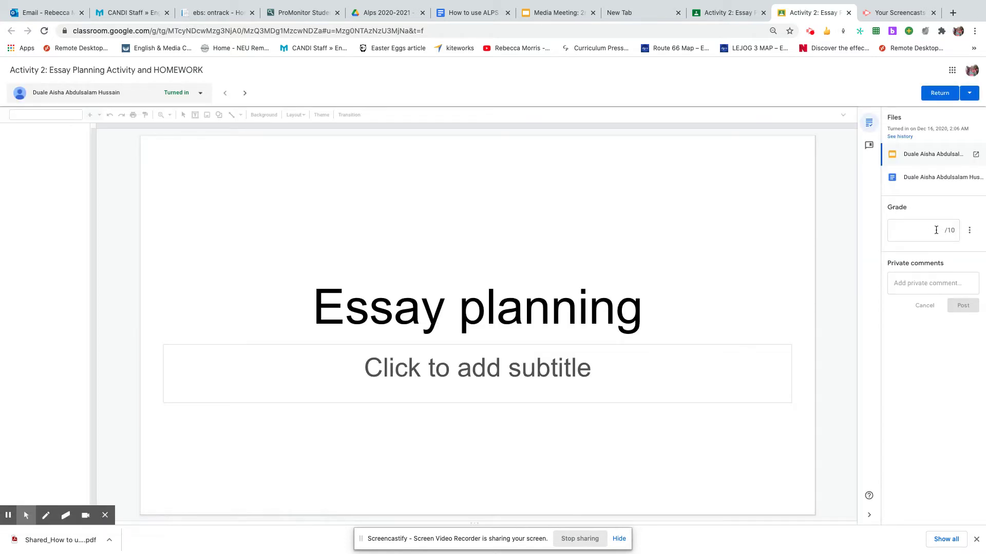
left_click(921, 180)
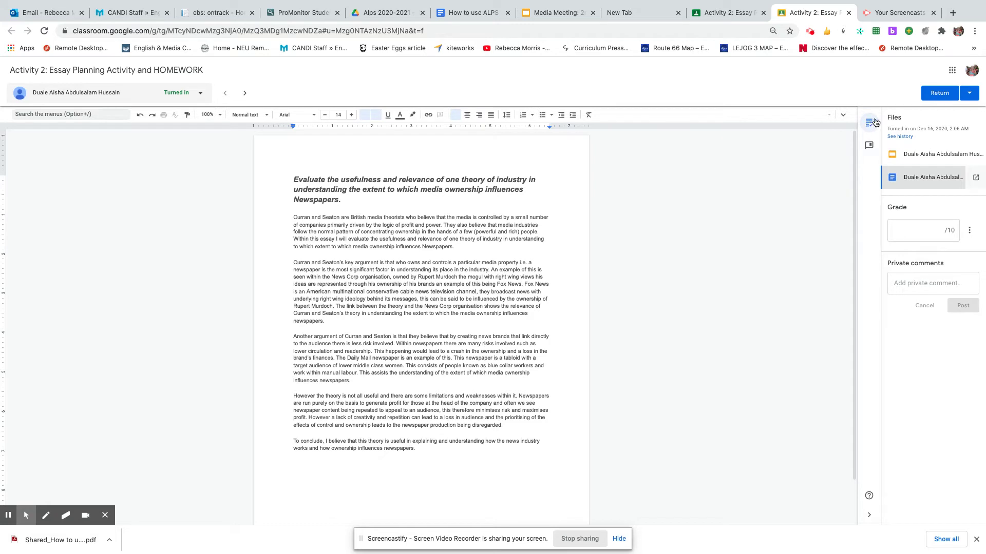
- Add the reusable comment "Theory missing" to the comment bank
left_click(867, 146)
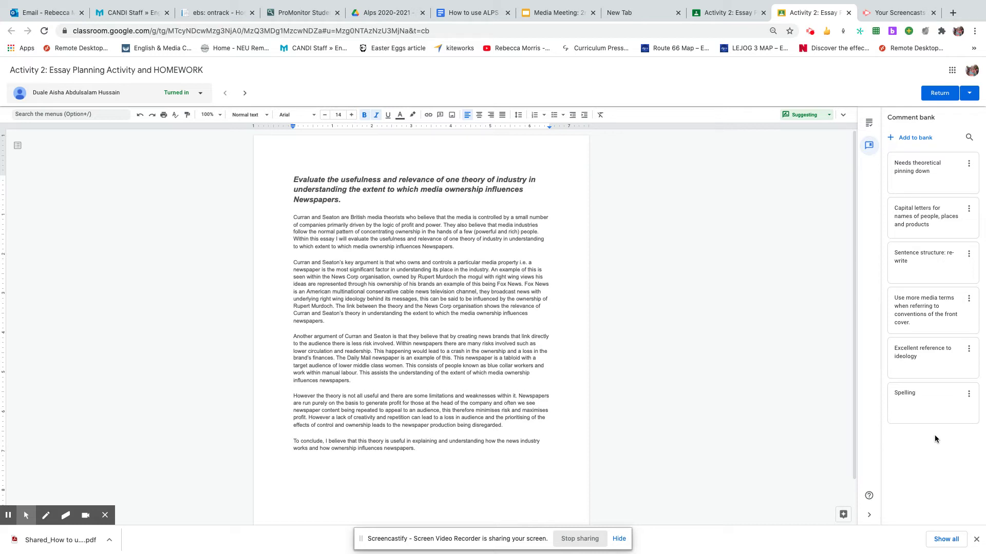
left_click(912, 142)
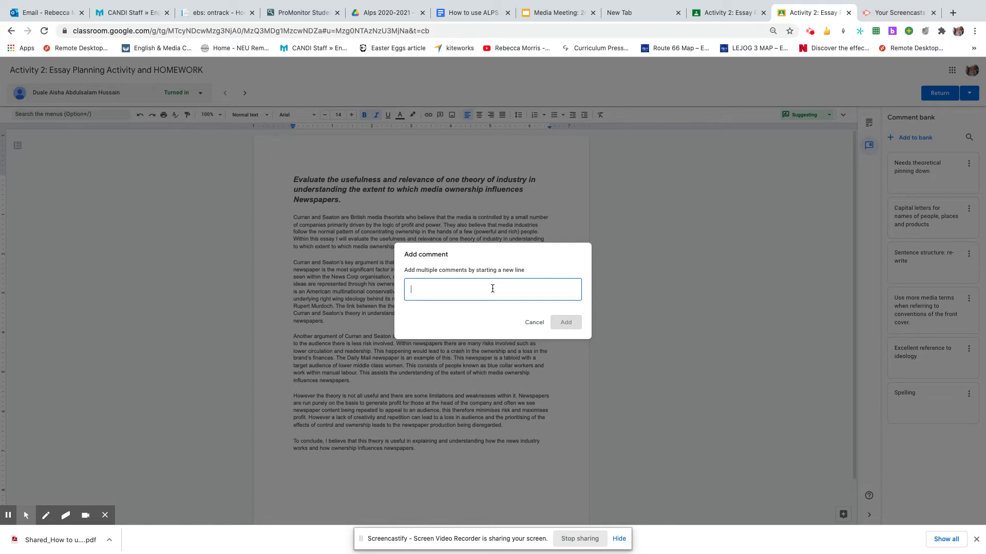
type("Theory")
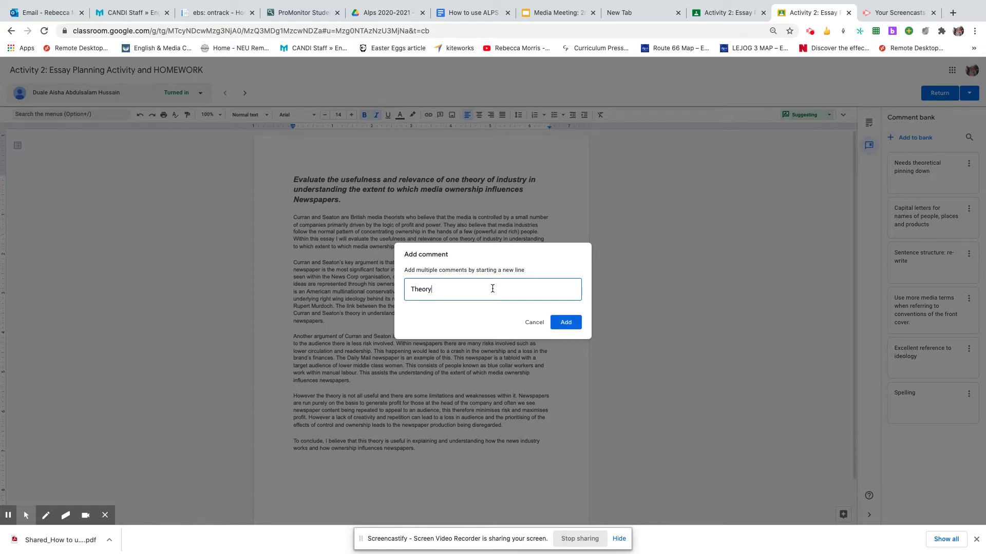
type(" missing")
left_click(565, 323)
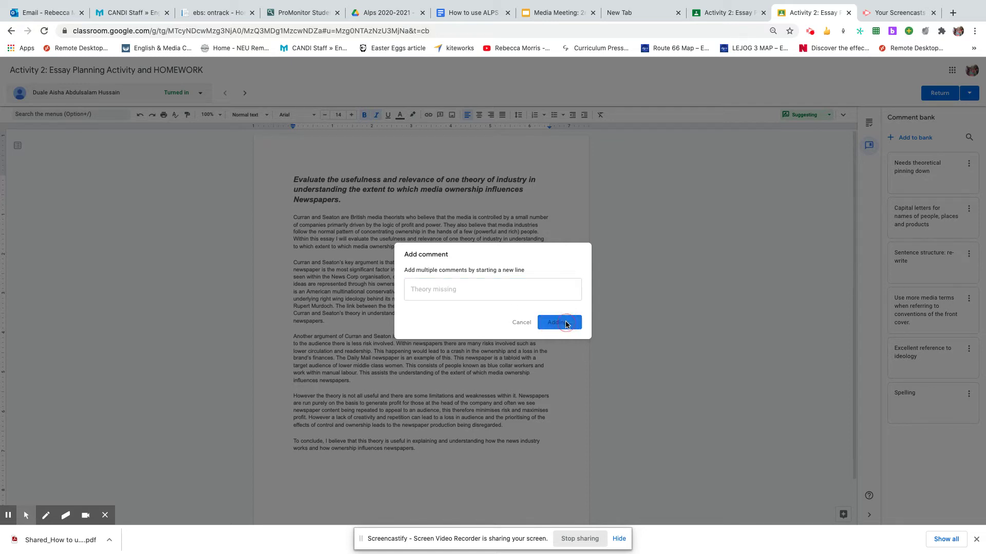
mouse_move(932, 172)
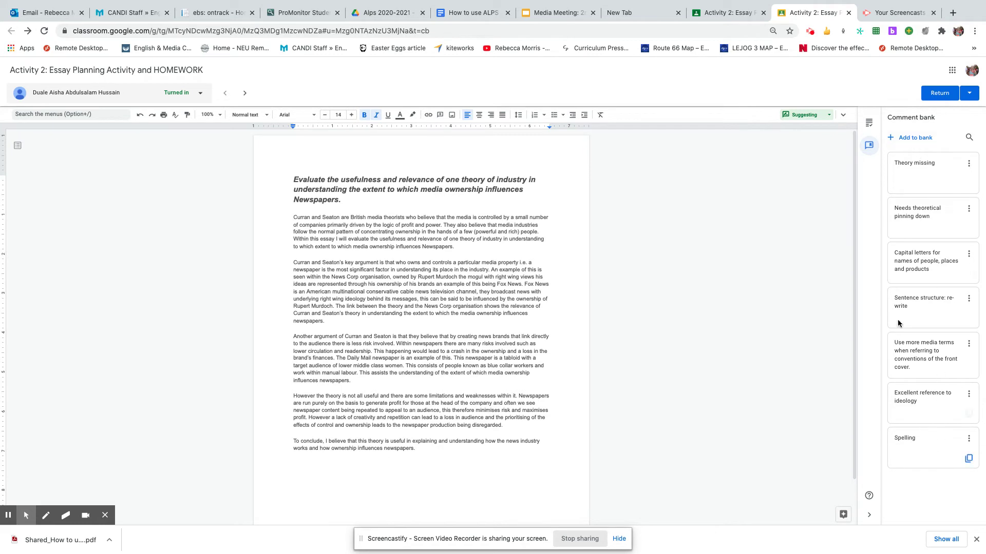
- Go back to the submission's files and grade, and comment "Seaton is spelled incorrectly" on the word "Seaton" in the first paragraph
left_click(869, 122)
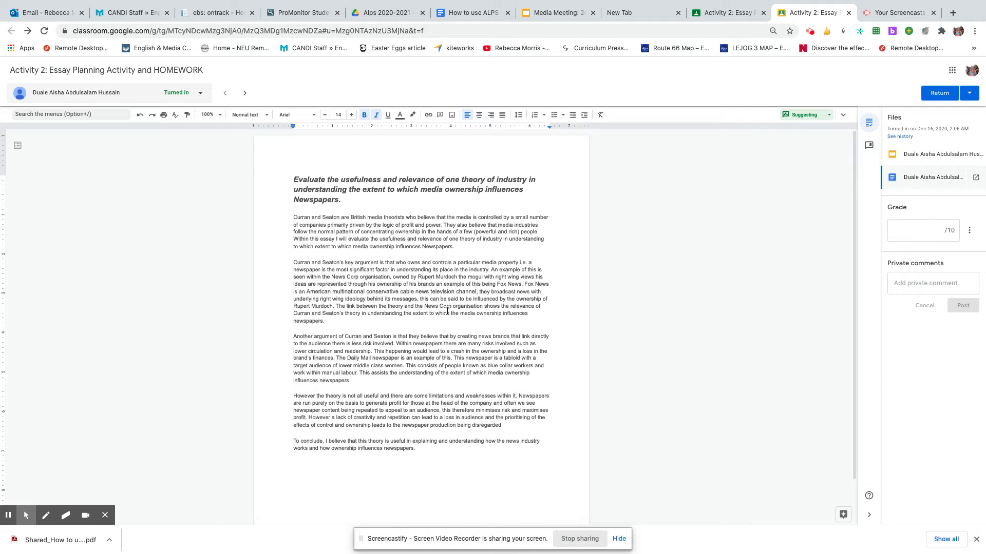
double_click(330, 218)
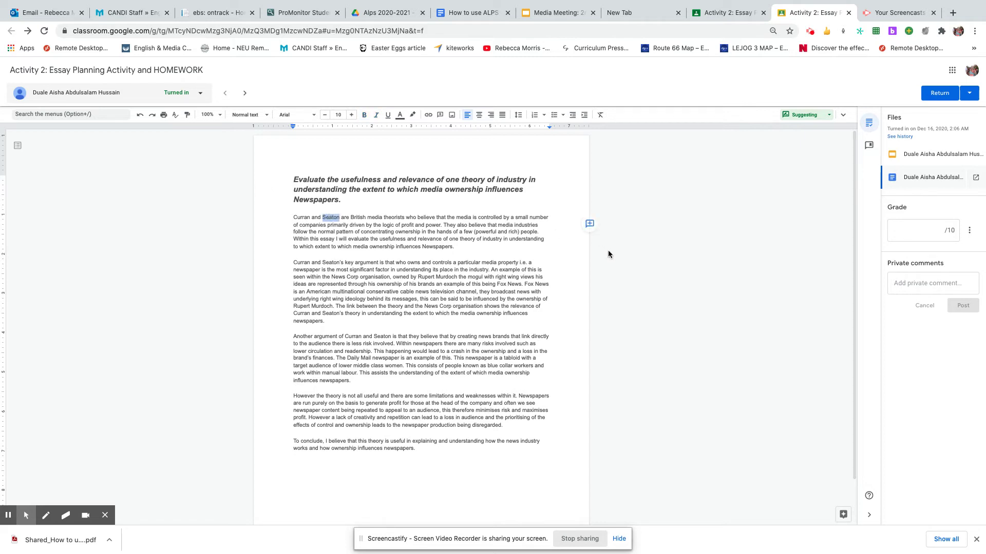
left_click(589, 225)
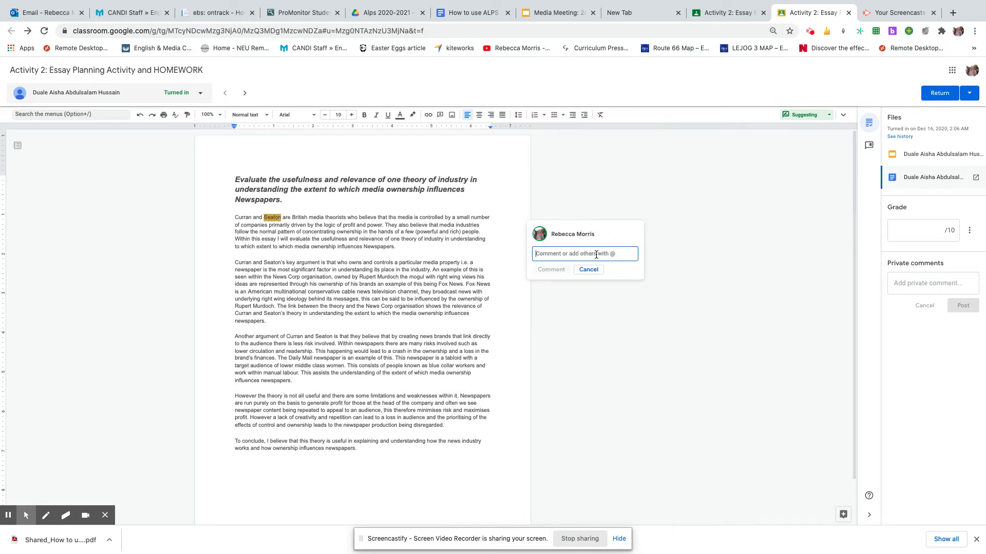
type("Seat")
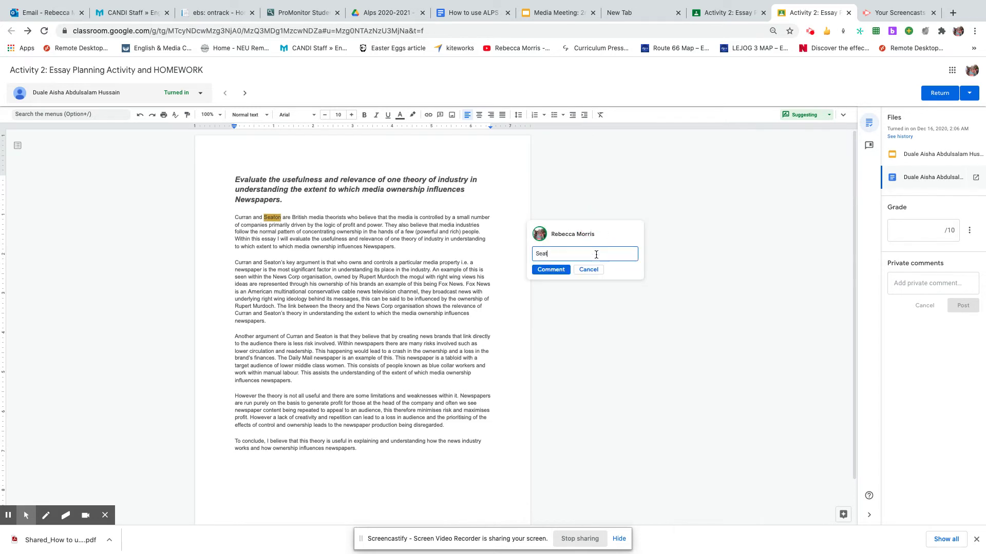
type("on is spelled inco")
key("Tab")
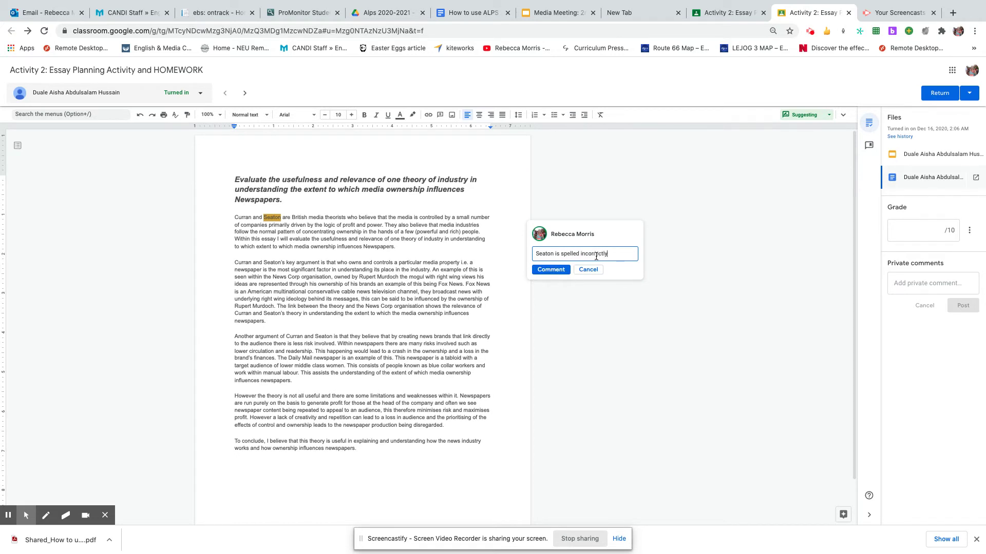
left_click(549, 270)
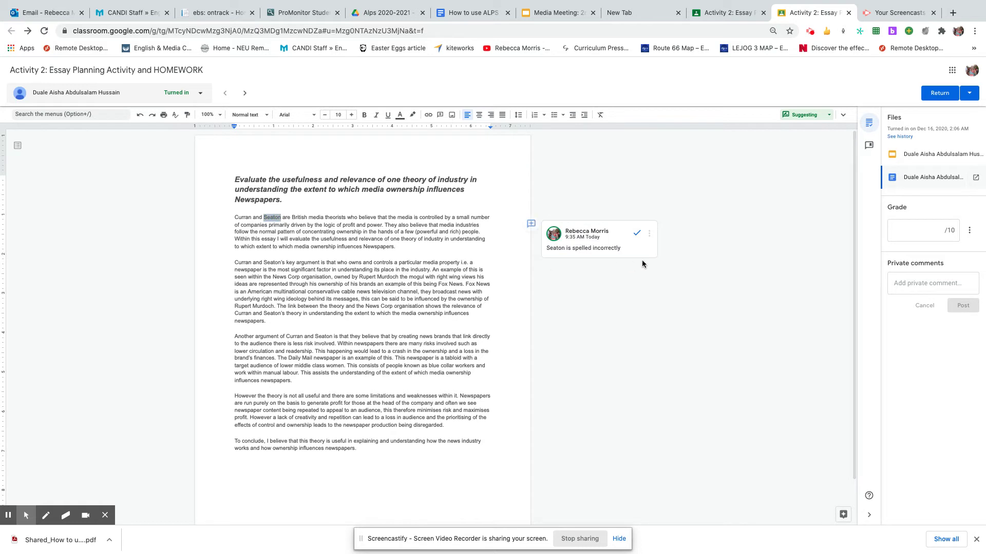
- Save the "Seaton is spelled incorrectly" comment to the comment bank, check the bank's list and return to the submission's files
left_click(650, 234)
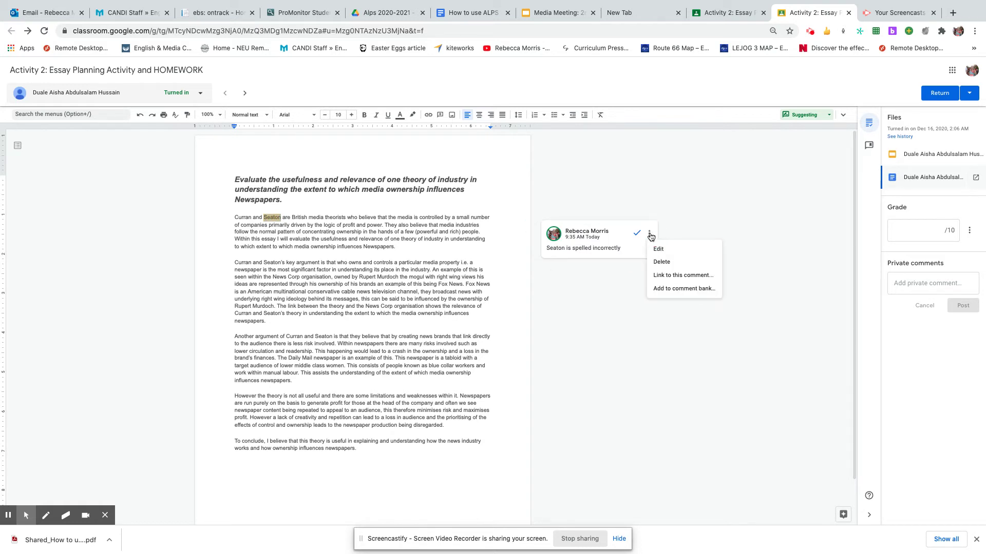
left_click(676, 289)
left_click(566, 322)
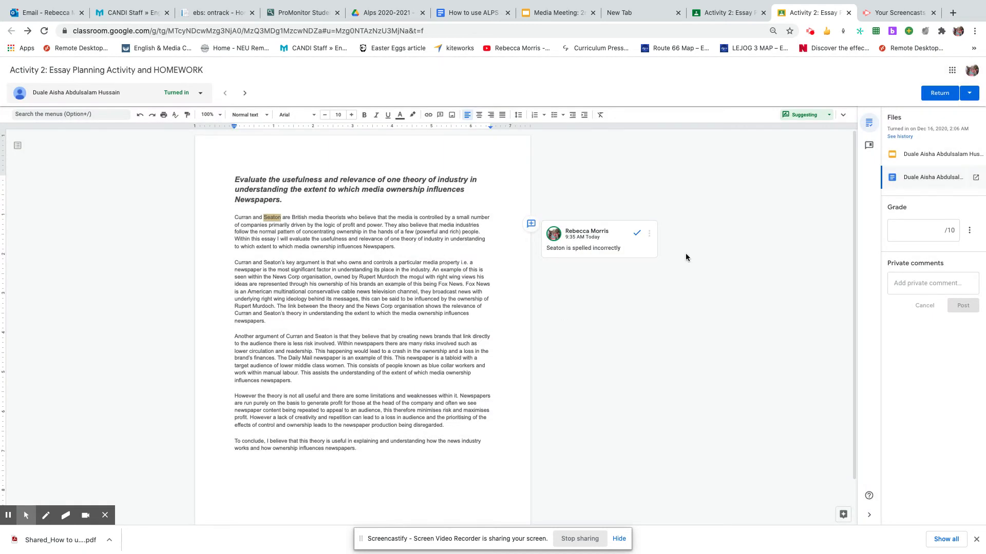
left_click(869, 146)
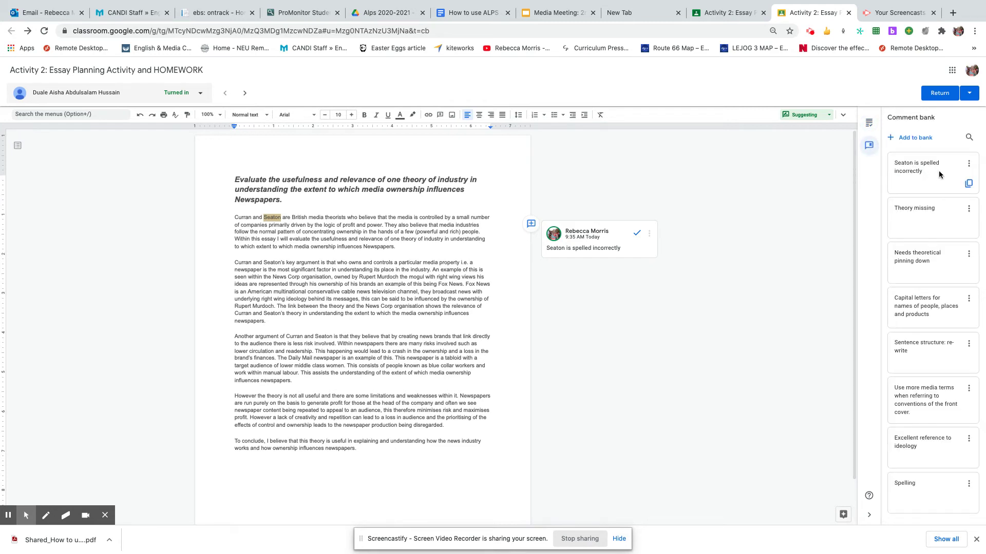
left_click(869, 123)
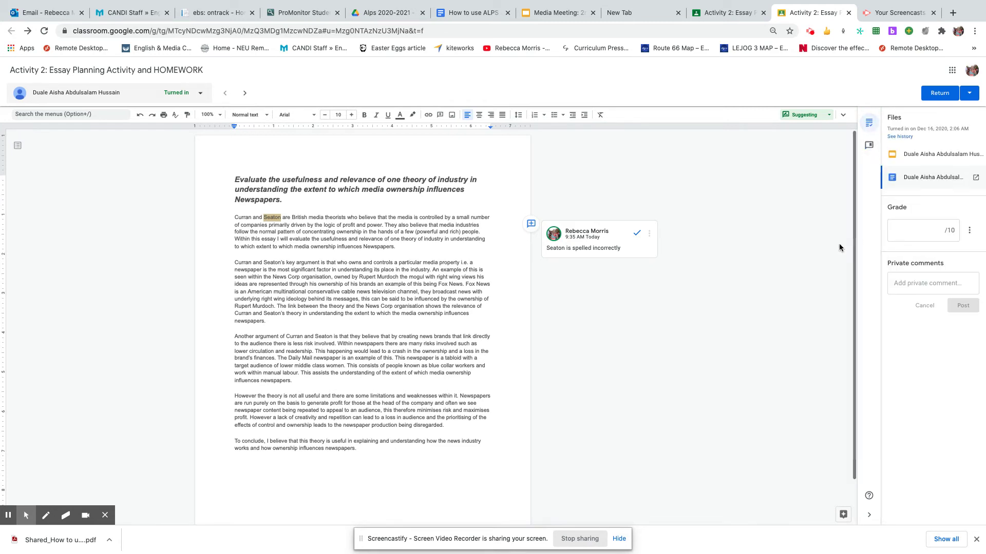
- Delete the "Seaton is spelled incorrectly" comment from the essay and clear the text selection
left_click(650, 234)
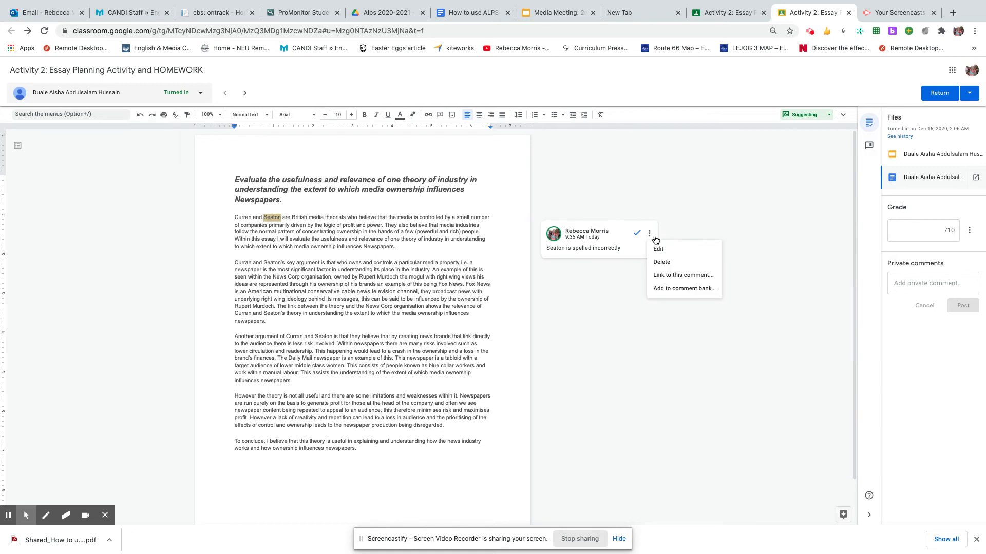
left_click(661, 262)
left_click(567, 235)
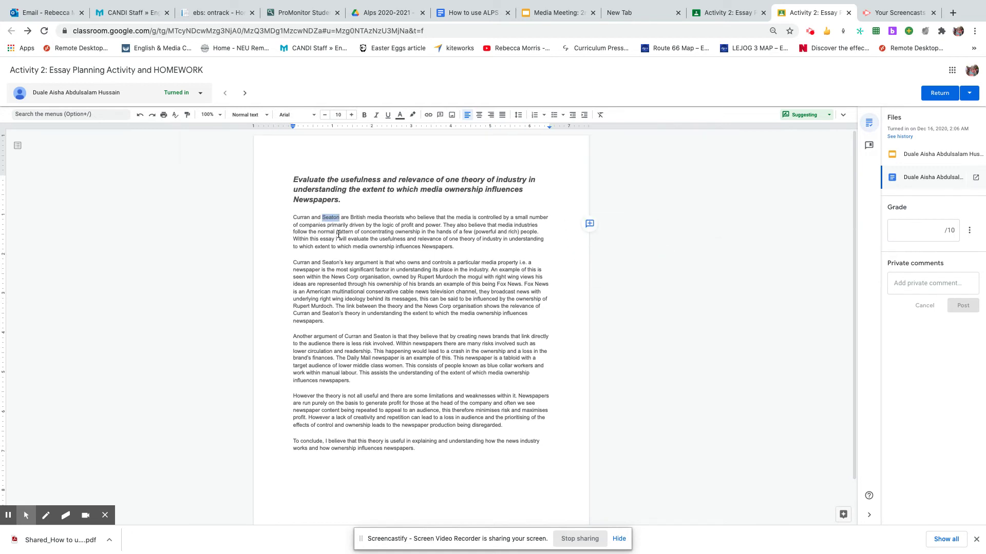
left_click(473, 289)
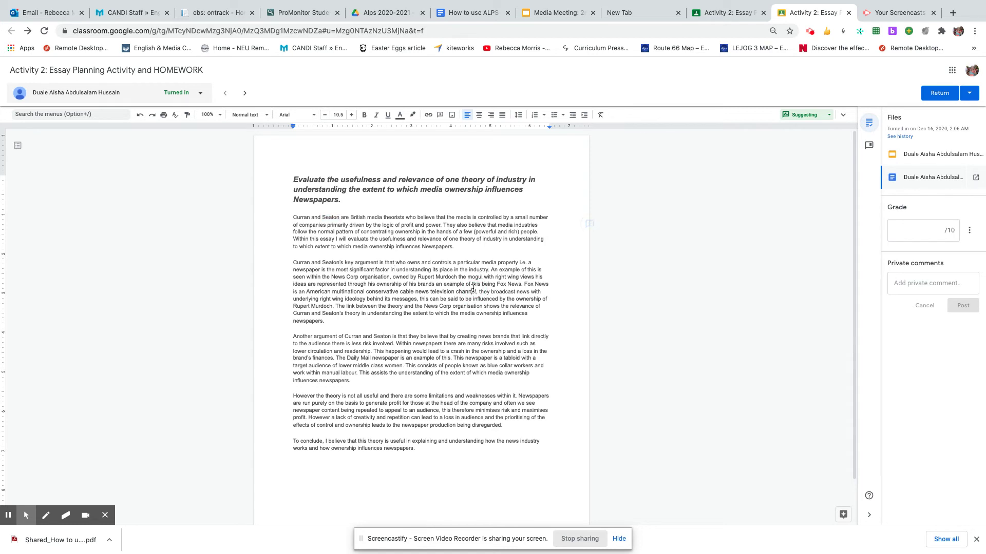
- Comment on "Seaton" in the first paragraph with the banked comment "Capital letters for names of people, places and products"
double_click(329, 216)
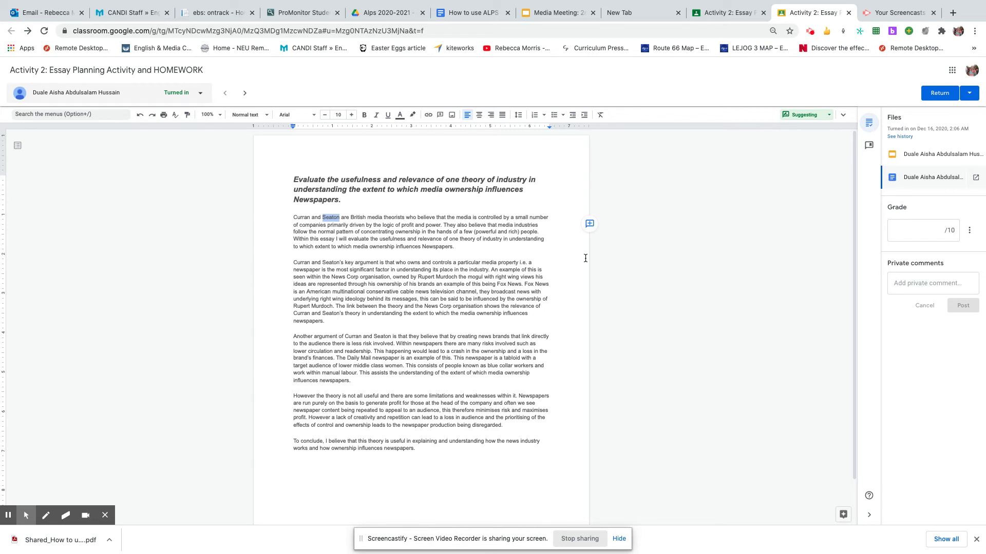
left_click(588, 224)
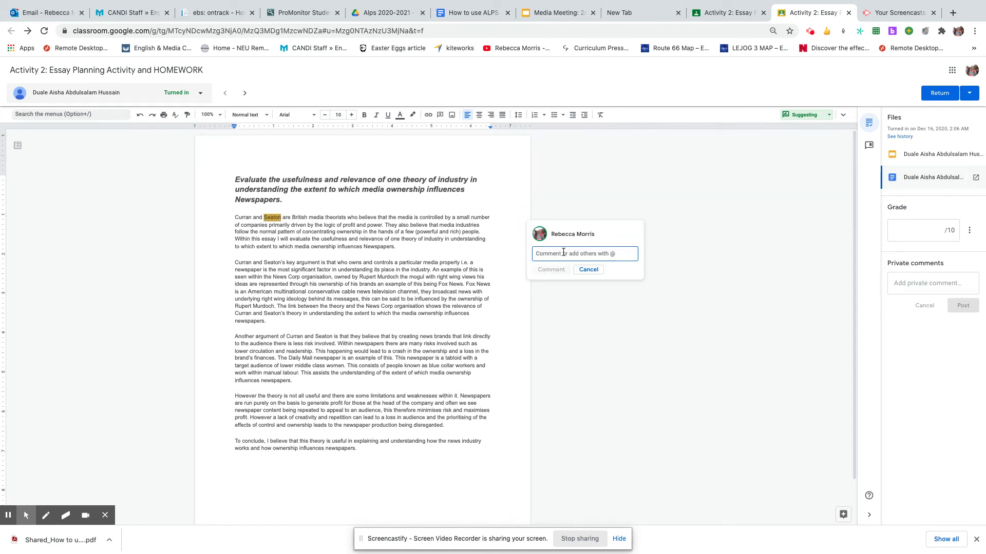
type("capital")
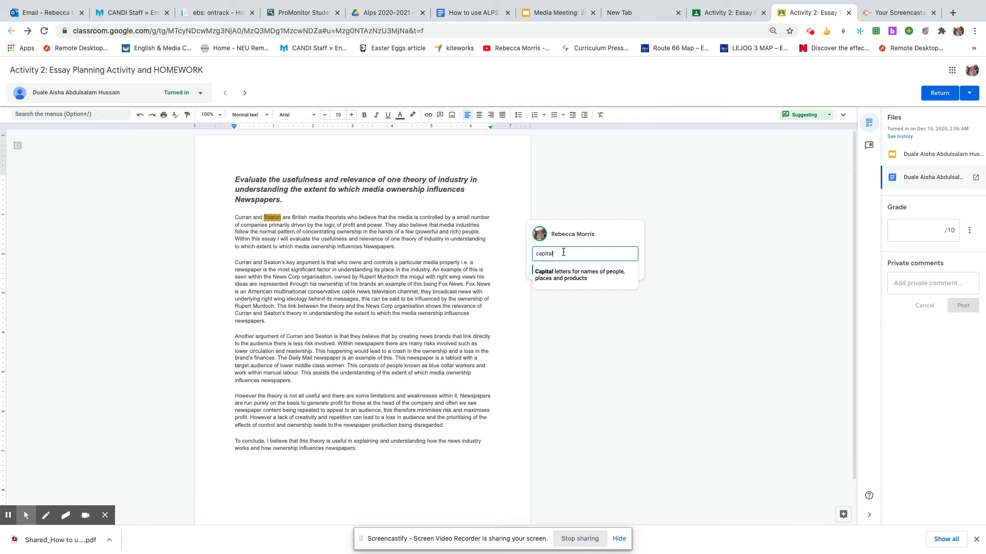
left_click(558, 280)
left_click(552, 278)
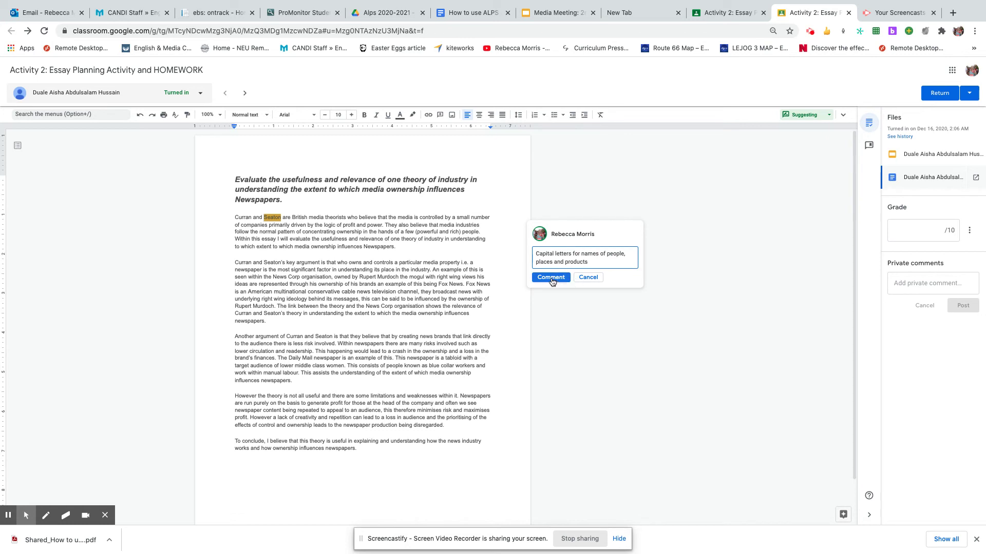
- Comment on the word "argument" in the second paragraph with the banked comment "Theory missing"
double_click(310, 263)
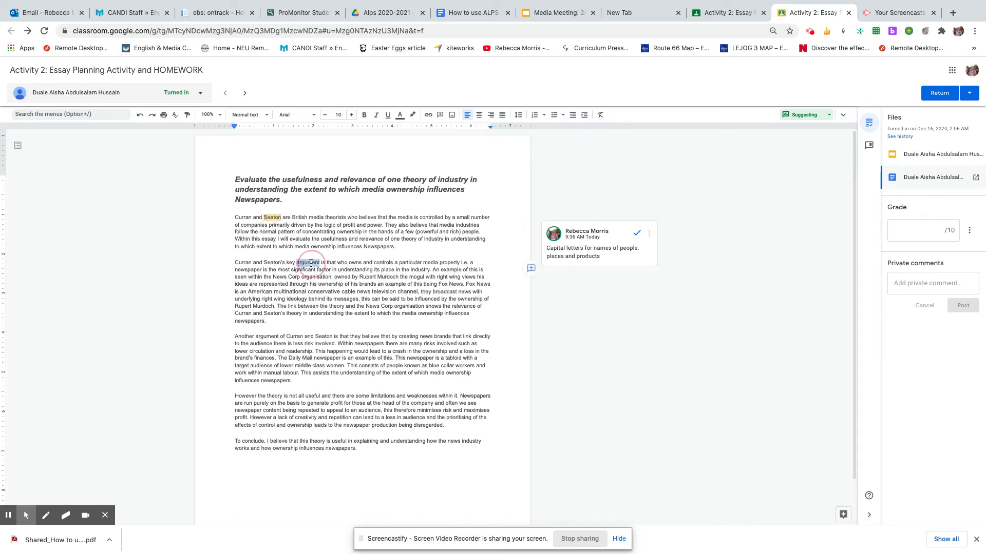
left_click(531, 269)
type("Theory")
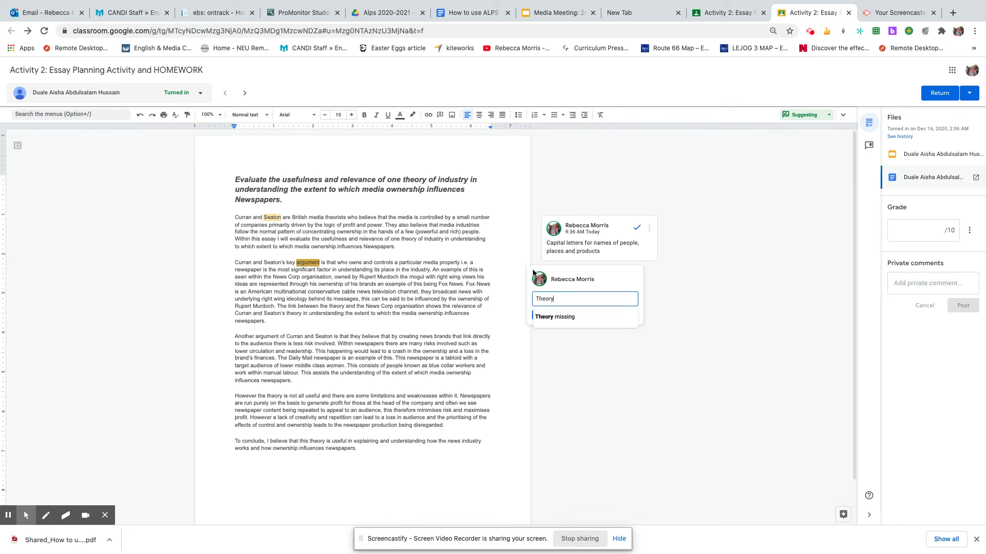
left_click(555, 317)
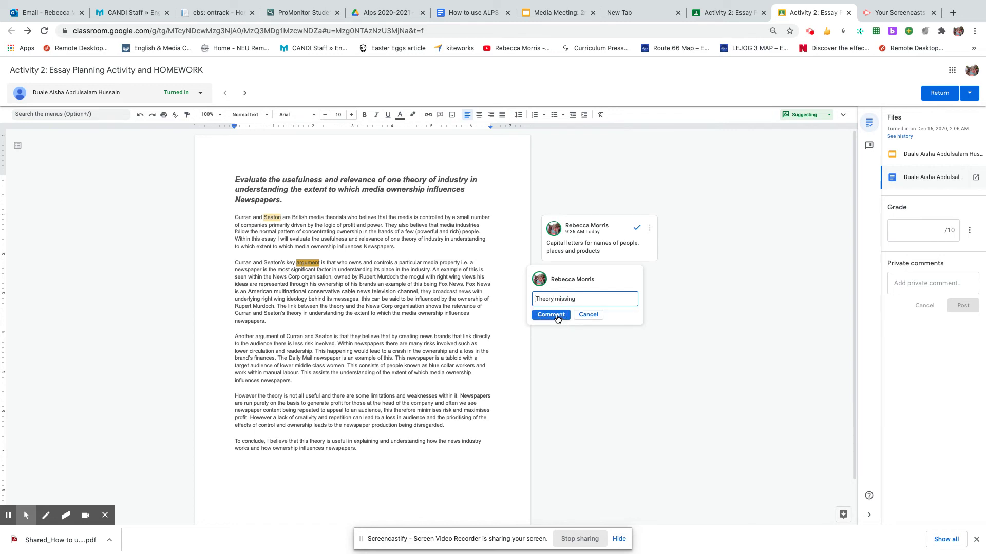
left_click(557, 316)
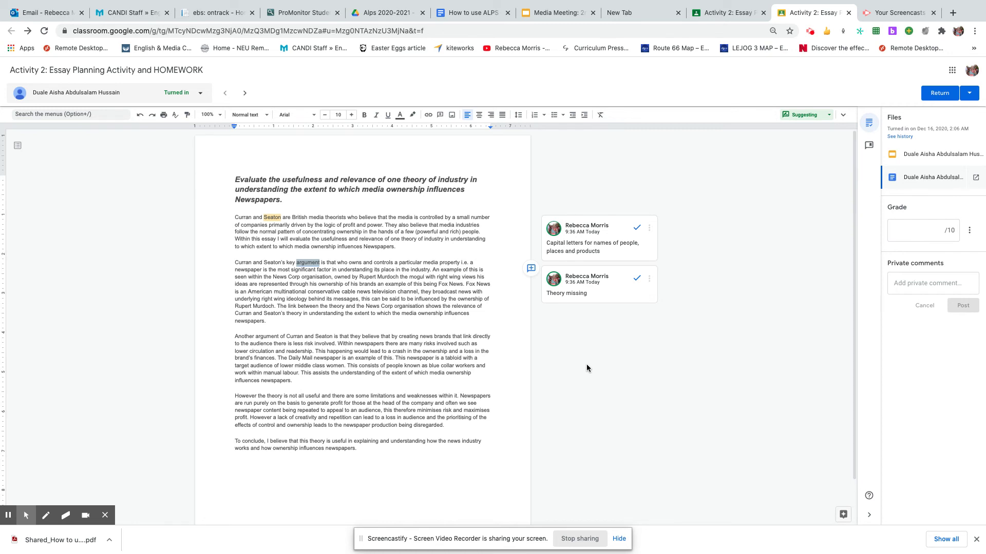
- Delete the "Theory missing" comment on "argument" and the "Capital letters for names of people, places and products" comment on "Seaton"
left_click(649, 279)
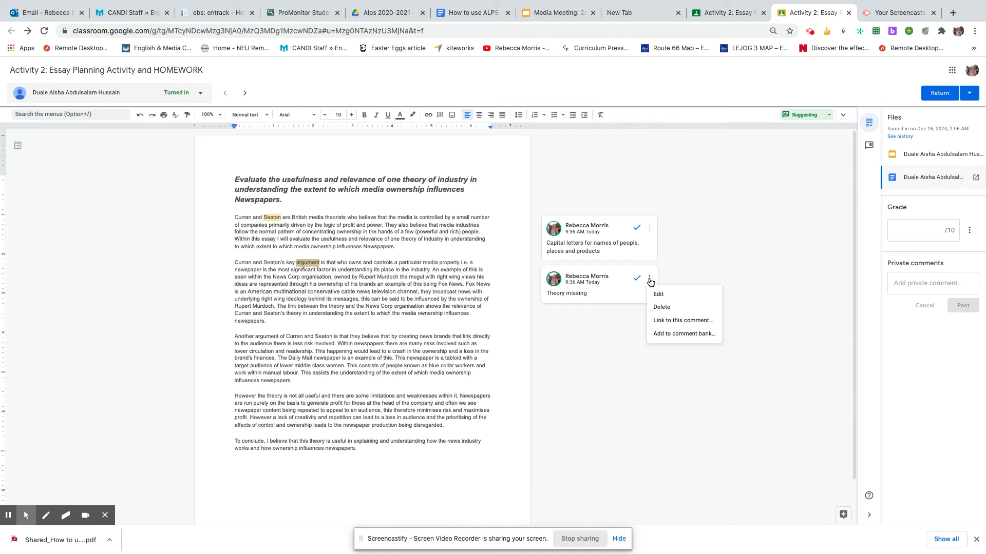
left_click(661, 307)
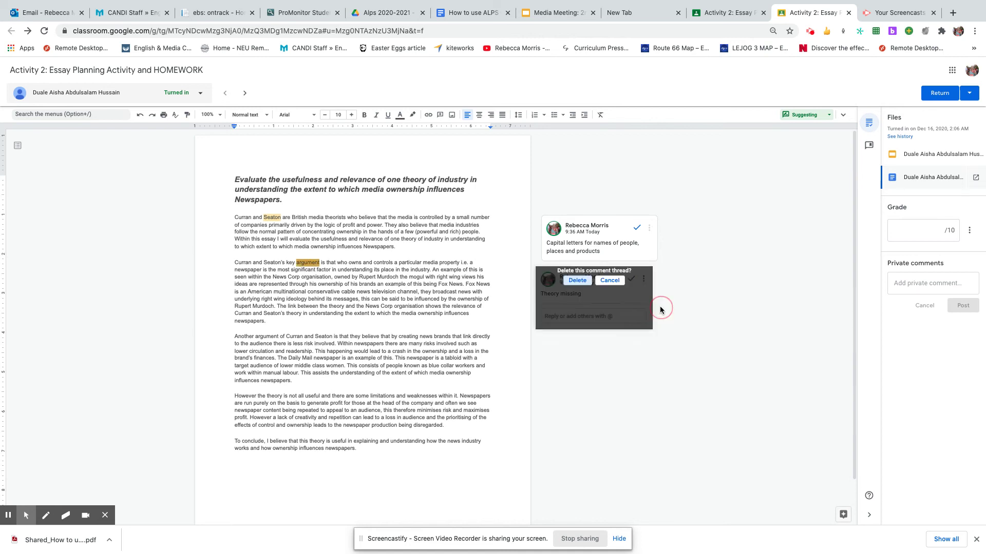
left_click(569, 280)
left_click(634, 234)
left_click(642, 263)
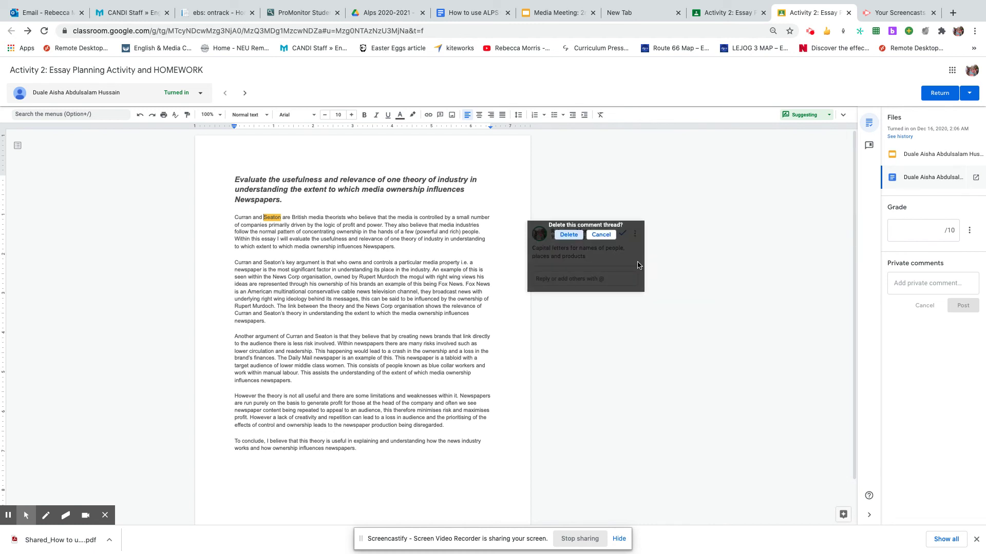
left_click(568, 235)
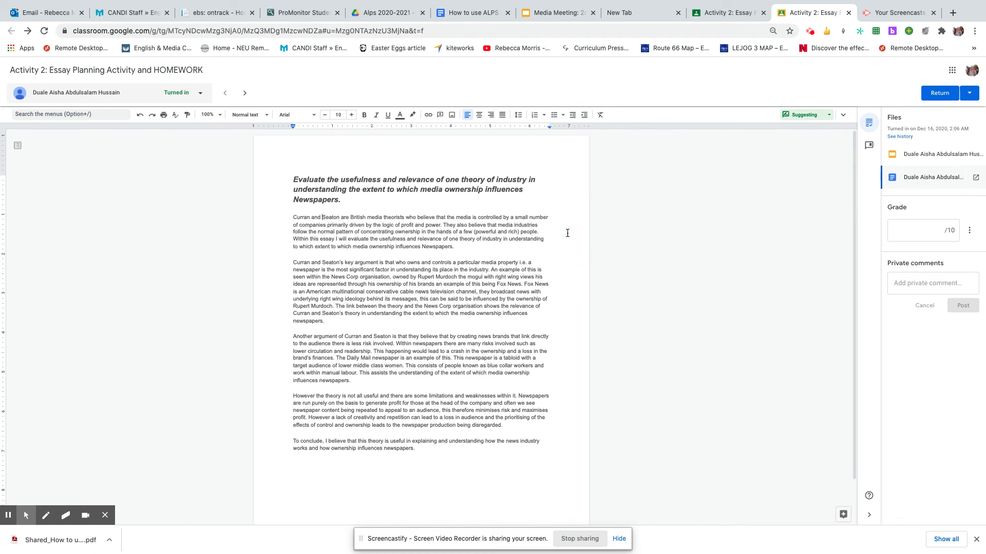
- Review the saved comments in the comment bank and return to the submission's files and grade view
left_click(869, 149)
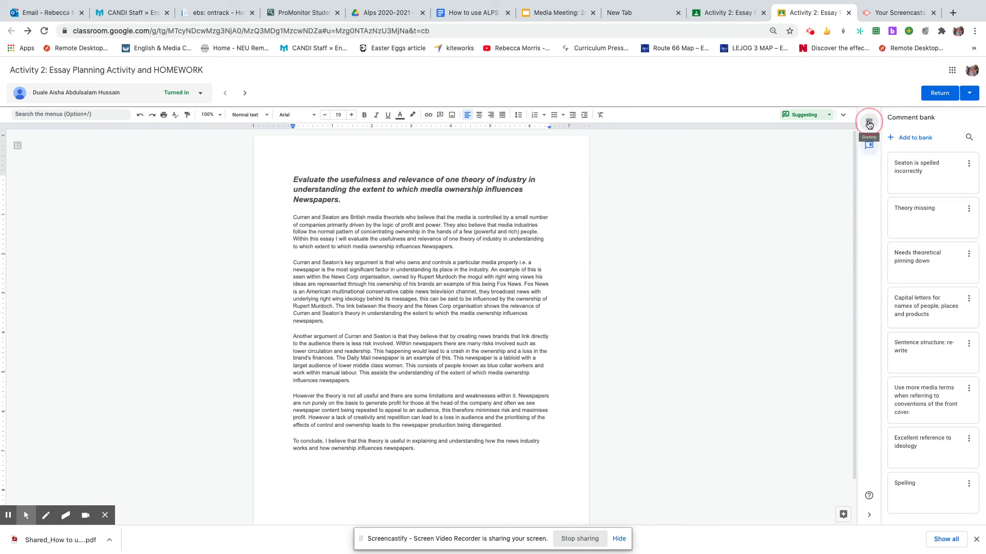
left_click(869, 124)
left_click(868, 146)
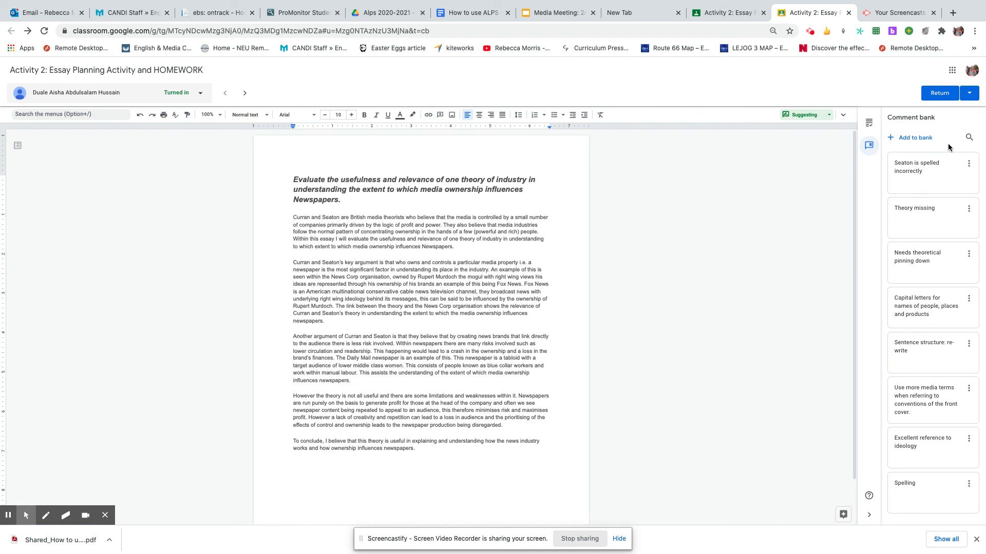
left_click(868, 123)
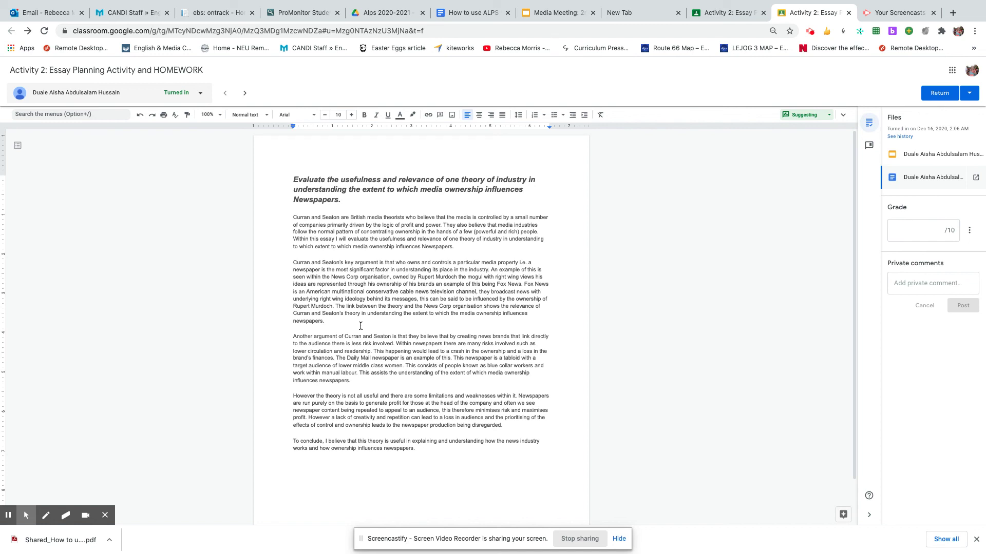
left_click(506, 263)
double_click(506, 262)
left_click(587, 271)
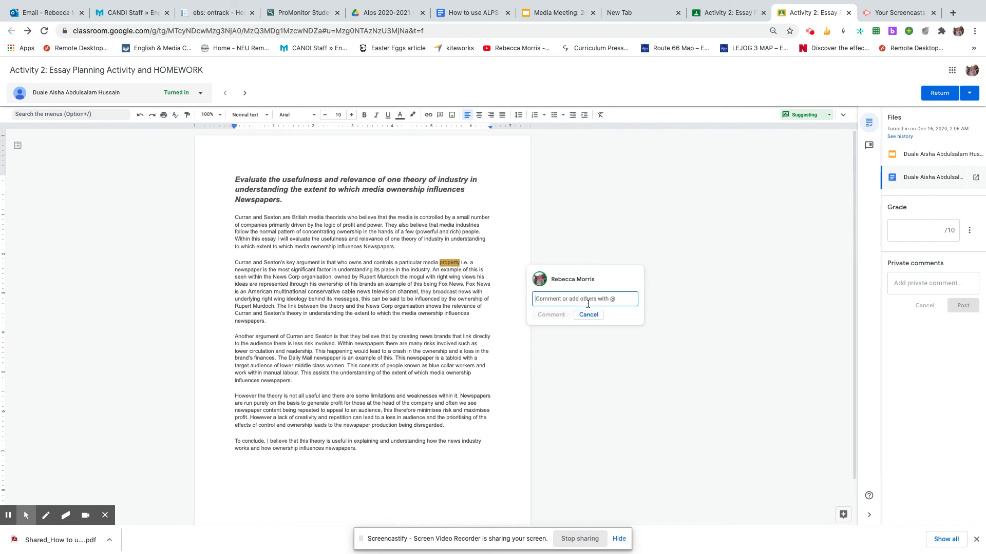
left_click(589, 315)
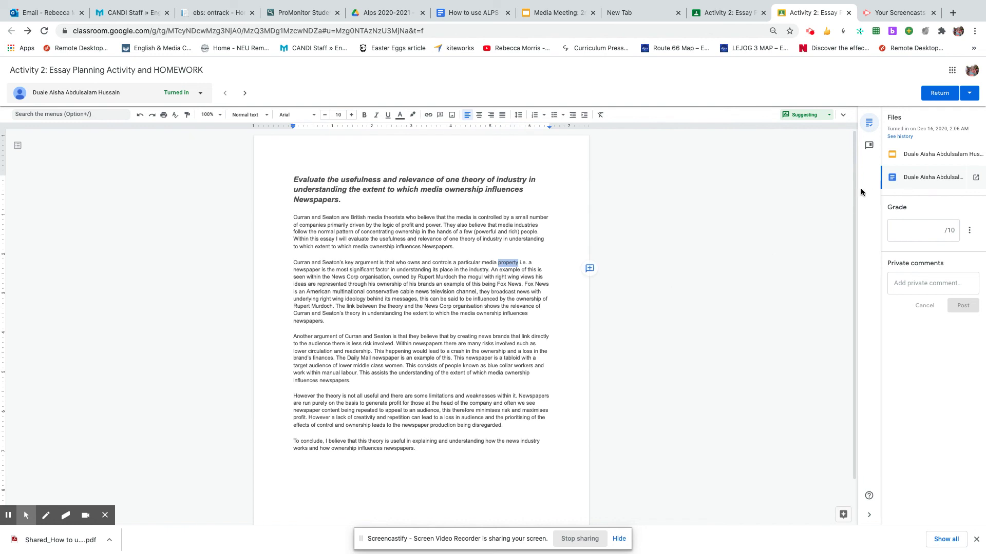